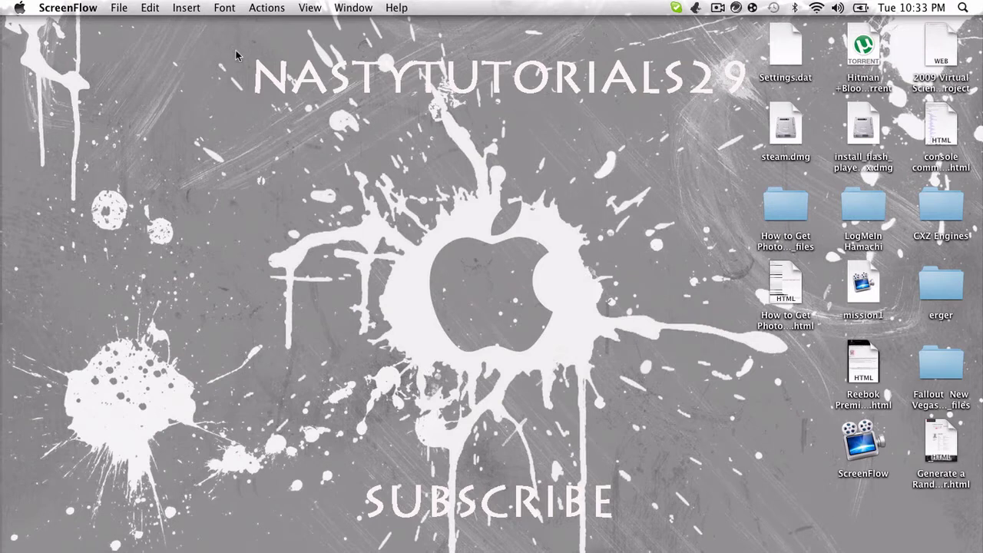
# - Drag-select around the NASTYTUTORIALS29 title and the Settings.dat file on the desktop, then deselect
pyautogui.moveTo(237, 51); pyautogui.dragTo(757, 106)
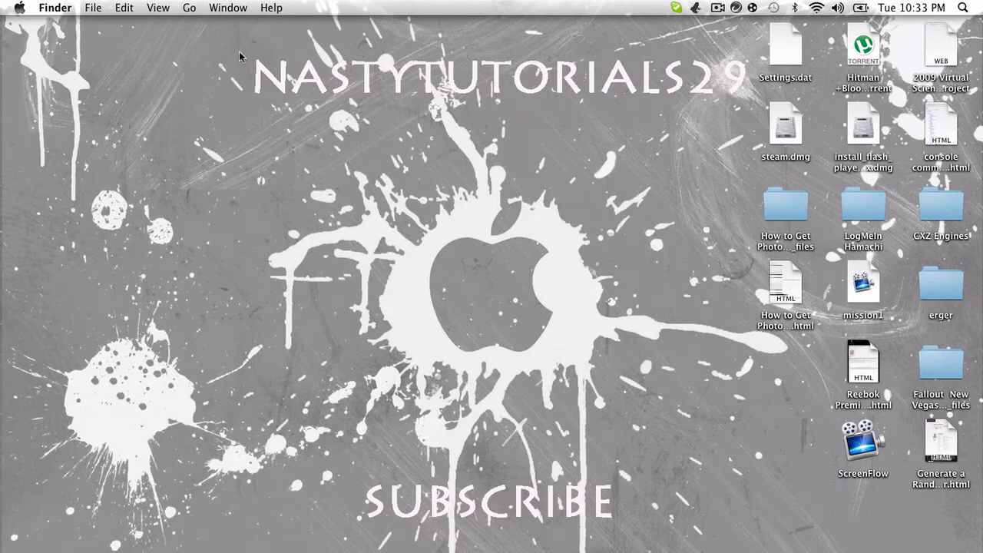
pyautogui.moveTo(239, 53); pyautogui.dragTo(752, 108)
pyautogui.moveTo(236, 101); pyautogui.dragTo(756, 54)
pyautogui.moveTo(244, 94); pyautogui.dragTo(655, 81)
pyautogui.moveTo(238, 96); pyautogui.dragTo(766, 52)
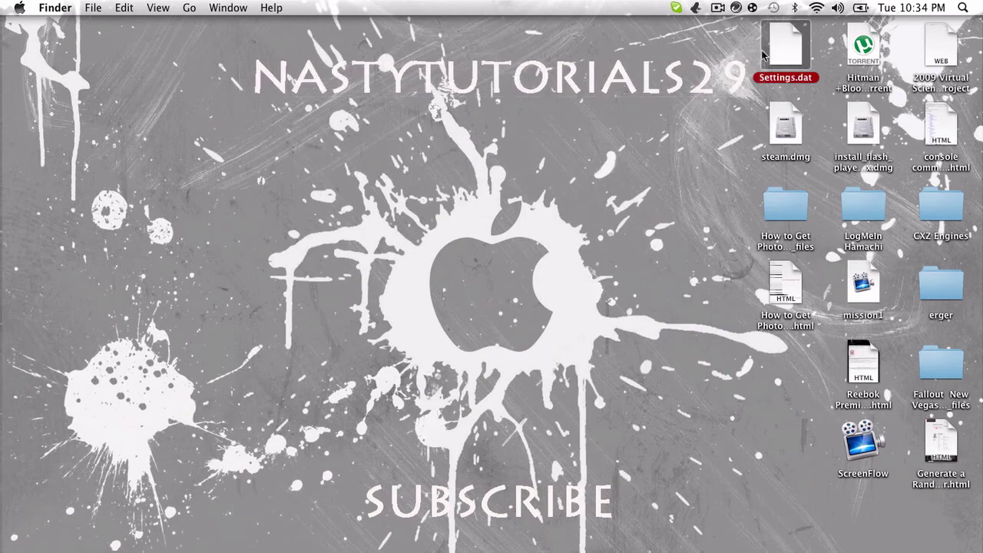
pyautogui.click(716, 122)
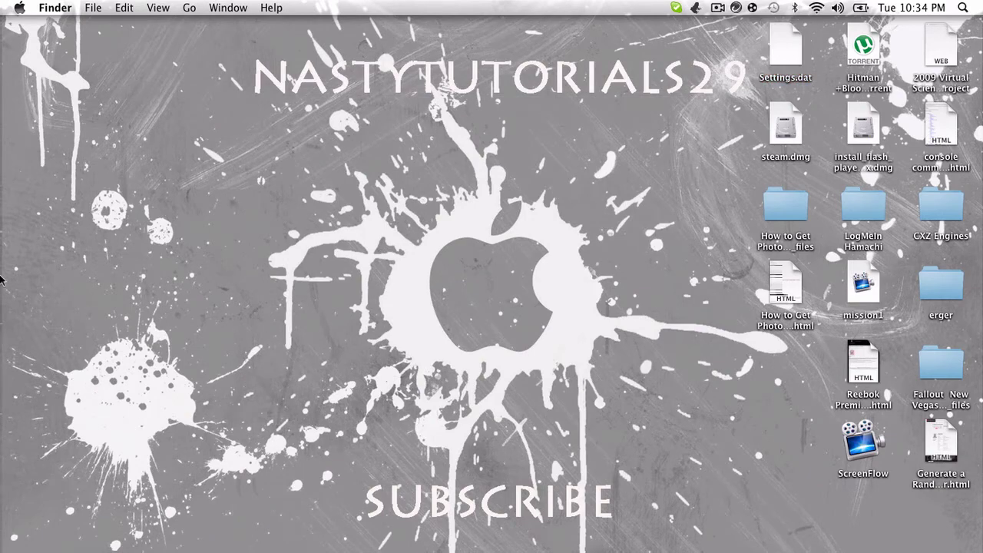
# - Open space-apple-logo-wallpapers_10170_1920x1200.psd from the Downloads folder in Photoshop
pyautogui.moveTo(3, 283)
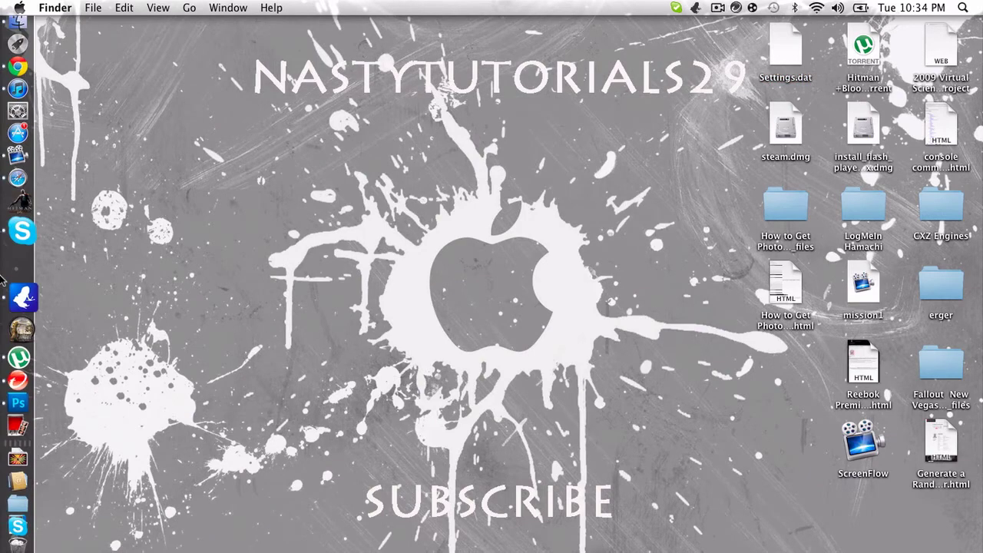
pyautogui.click(23, 388)
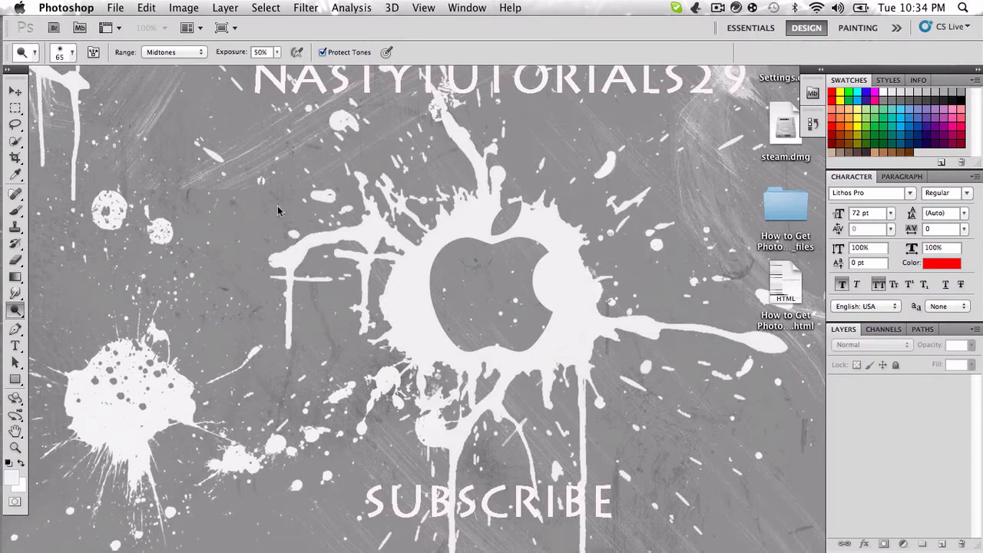
pyautogui.click(116, 8)
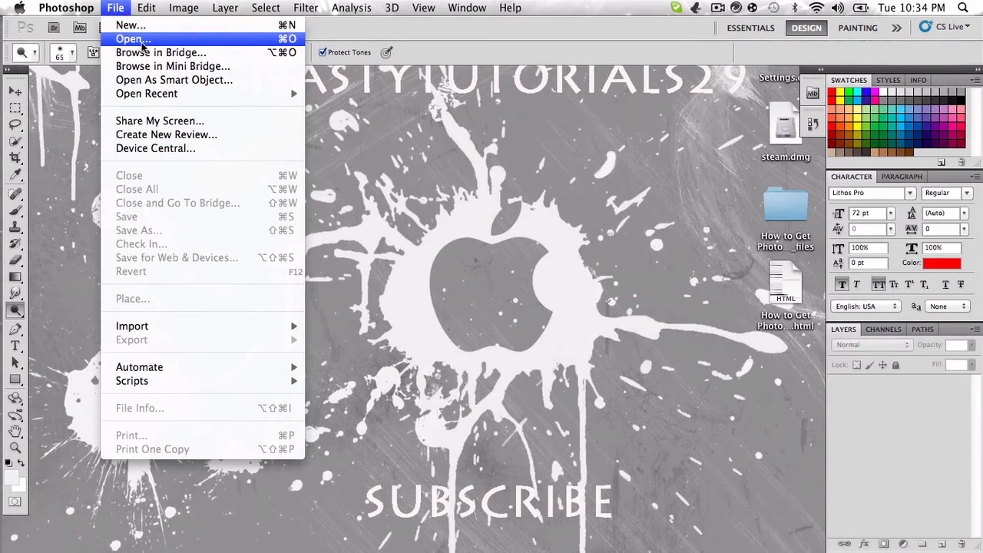
pyautogui.click(132, 39)
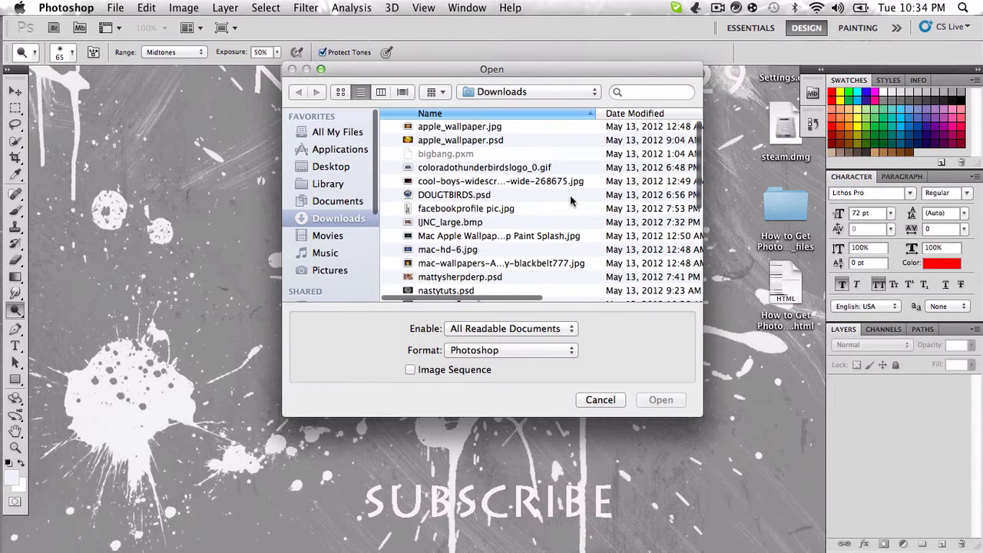
pyautogui.scroll(-3, 570, 198)
pyautogui.scroll(-3, 570, 201)
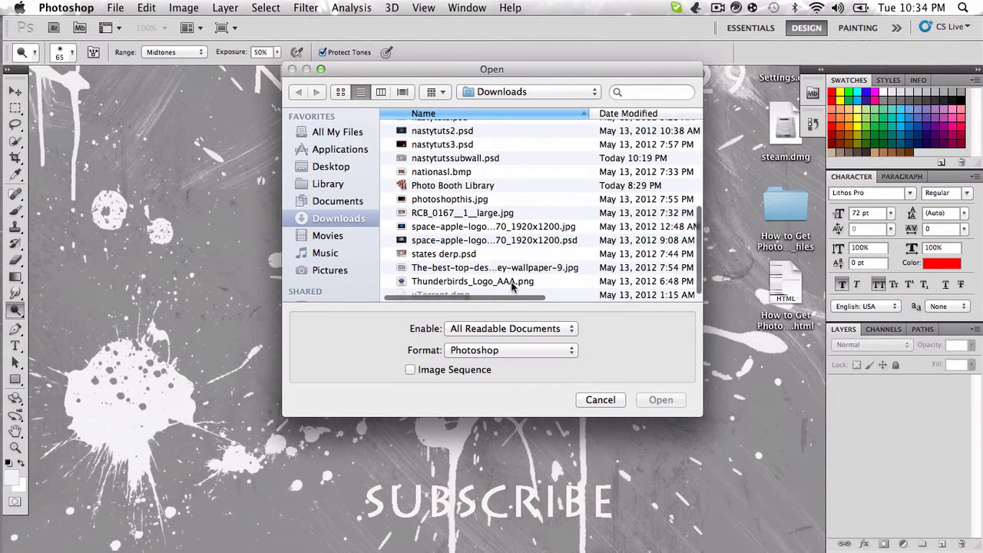
pyautogui.click(525, 241)
pyautogui.click(649, 398)
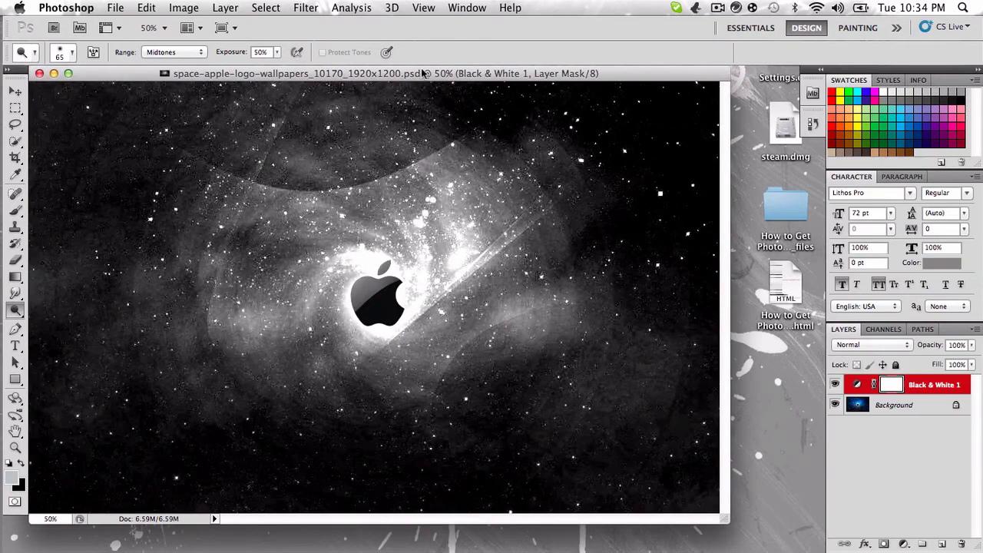
# - Nudge the document window right and draw a horizontal text box beneath the Apple logo
pyautogui.moveTo(422, 73); pyautogui.dragTo(471, 84)
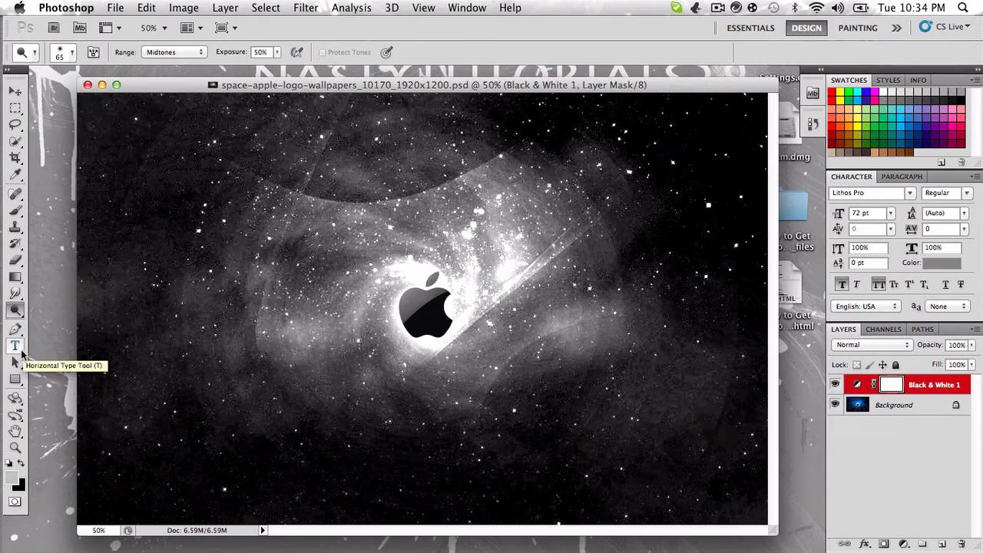
pyautogui.click(17, 348)
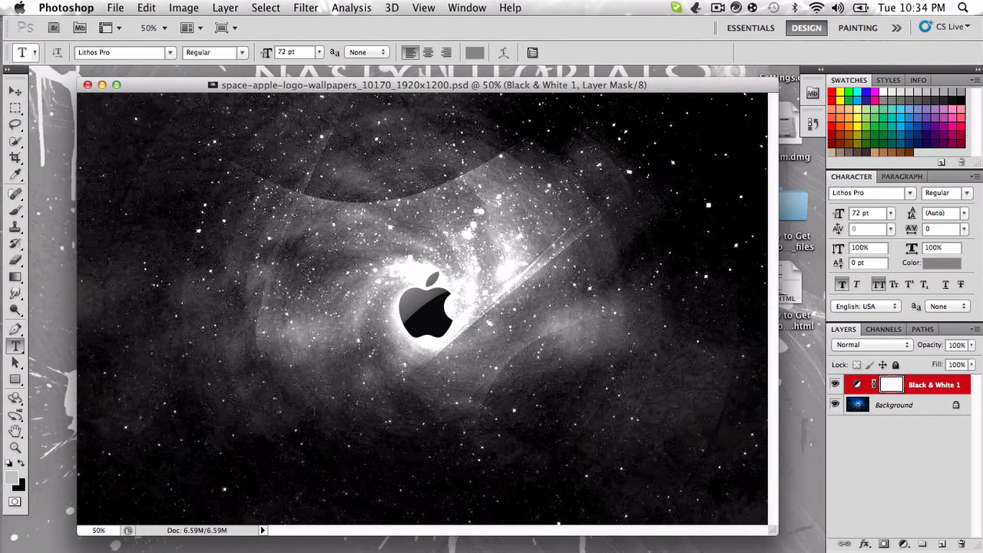
pyautogui.moveTo(378, 404); pyautogui.dragTo(561, 473)
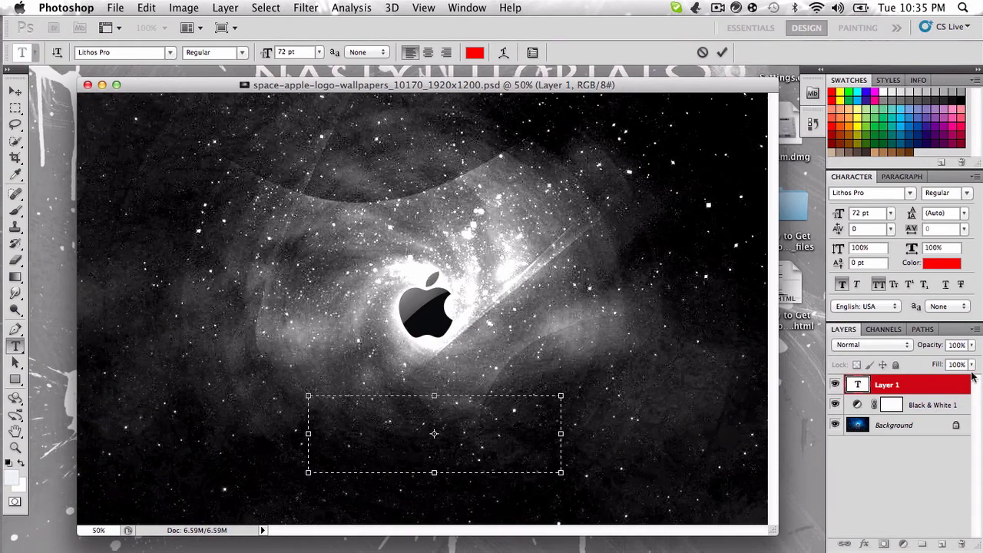
# - Set the text colour to purple #8e36bb and keep the font size at 72 pt
pyautogui.click(942, 263)
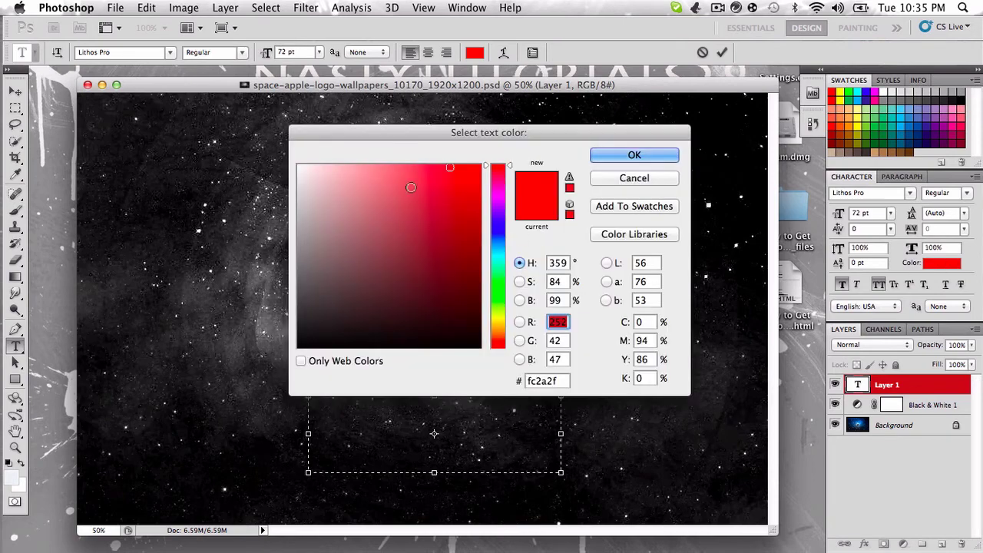
pyautogui.moveTo(499, 167); pyautogui.dragTo(500, 205)
pyautogui.click(428, 213)
pyautogui.click(635, 155)
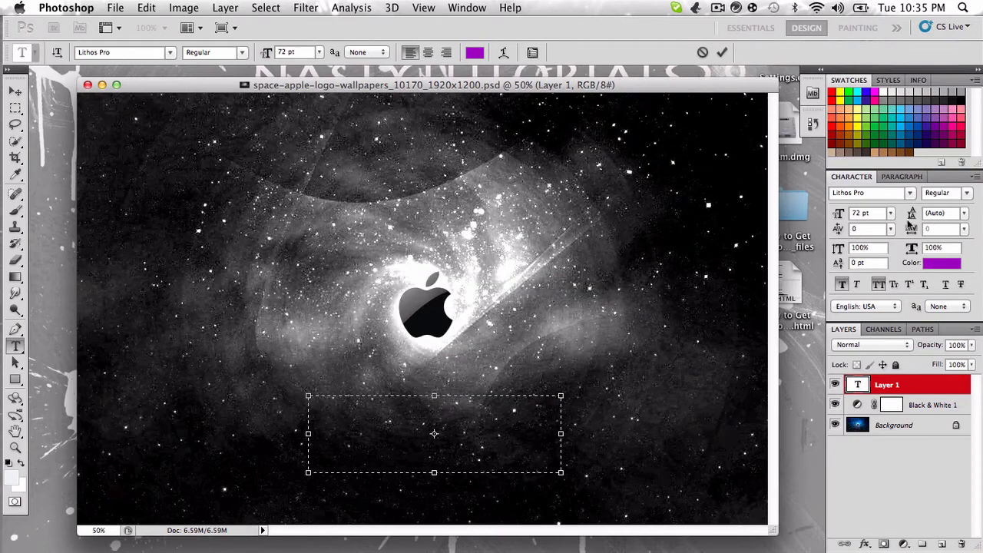
pyautogui.click(892, 214)
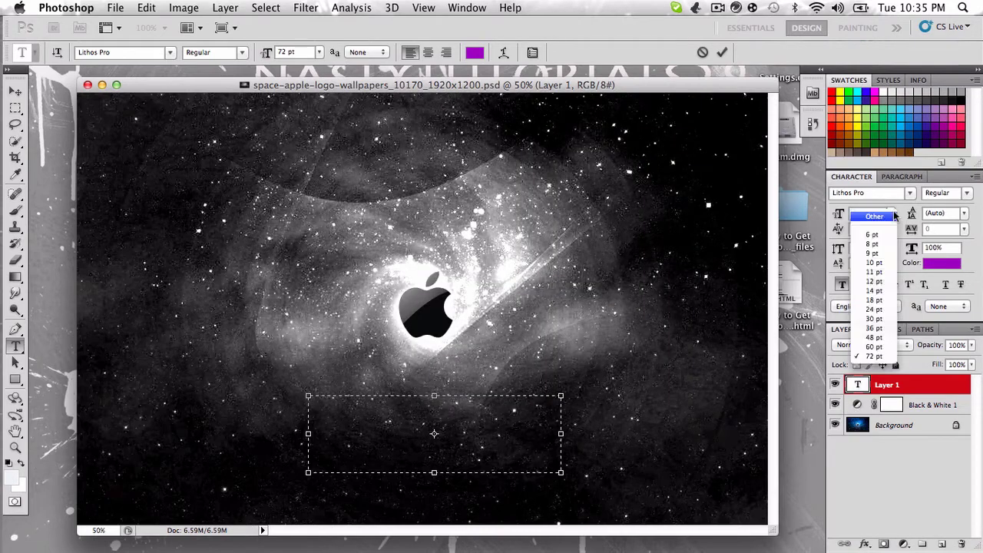
pyautogui.click(882, 358)
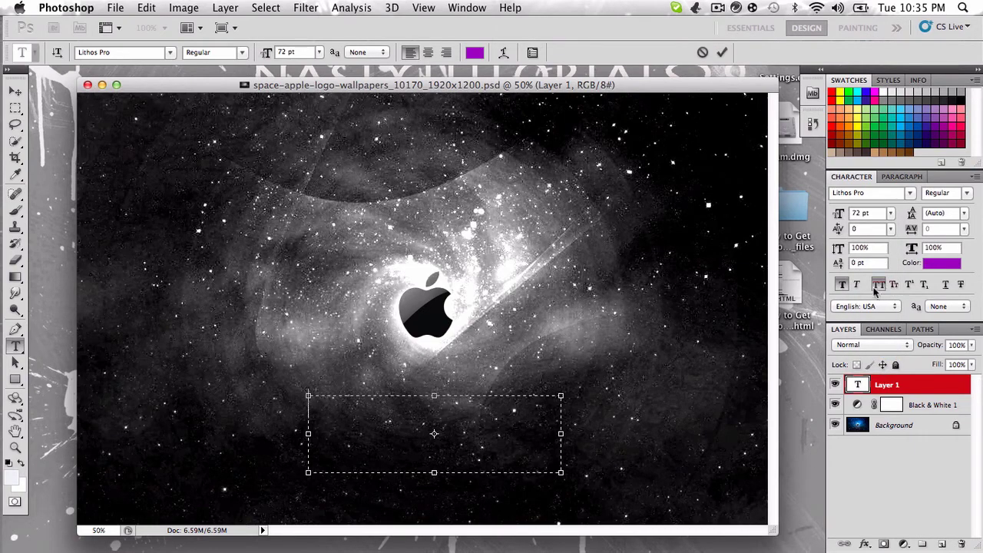
# - Commit the empty text box with Escape, leaving the Layer 1 type layer in the Layers panel
pyautogui.click(896, 331)
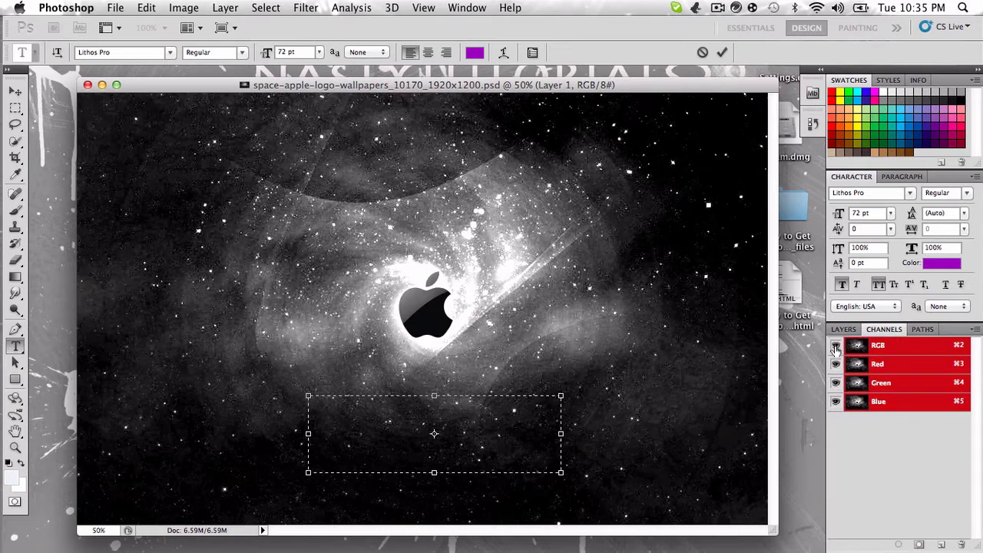
pyautogui.press('Escape')
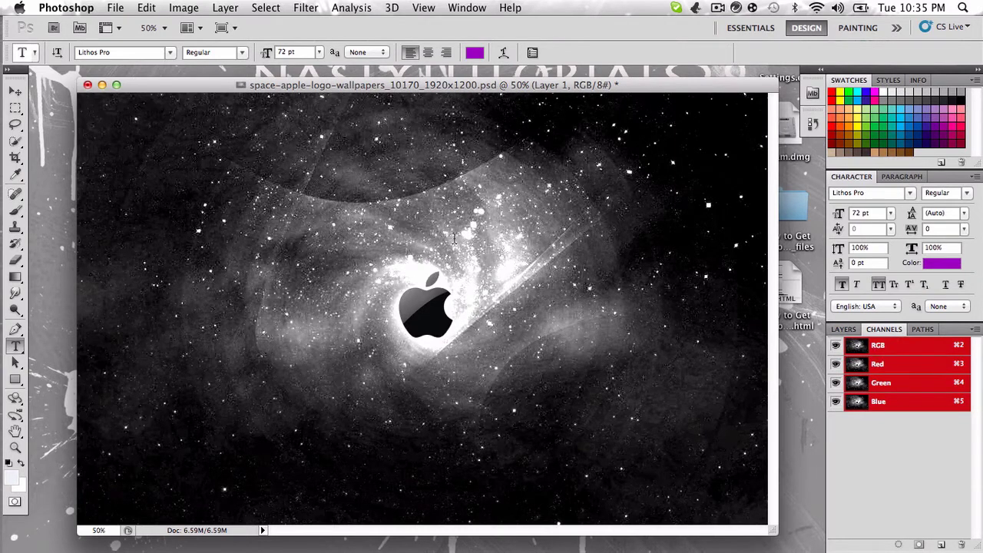
pyautogui.click(845, 329)
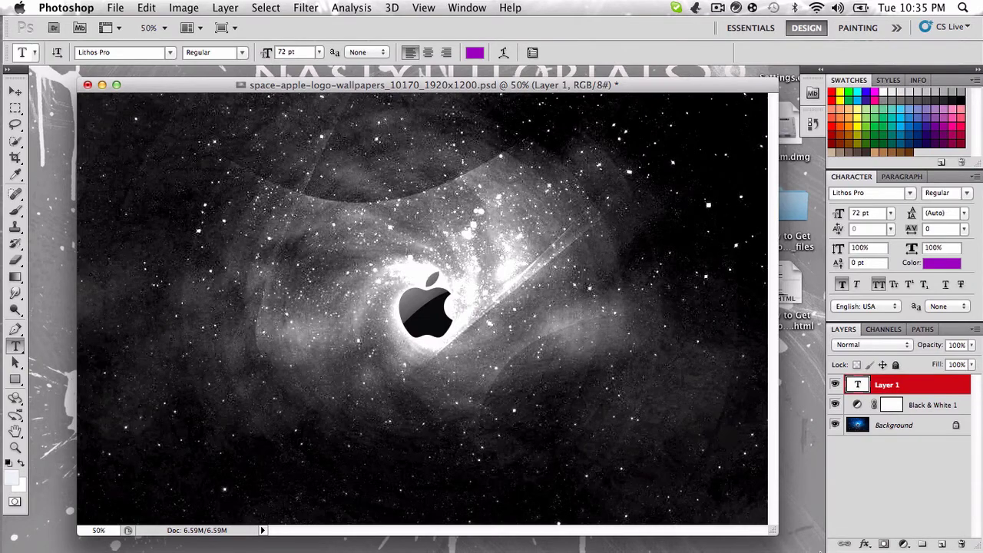
# - Edit the type layer, enter 'vijnijefnvpijfw' in purple Lithos Pro, and commit it
pyautogui.rightClick(891, 386)
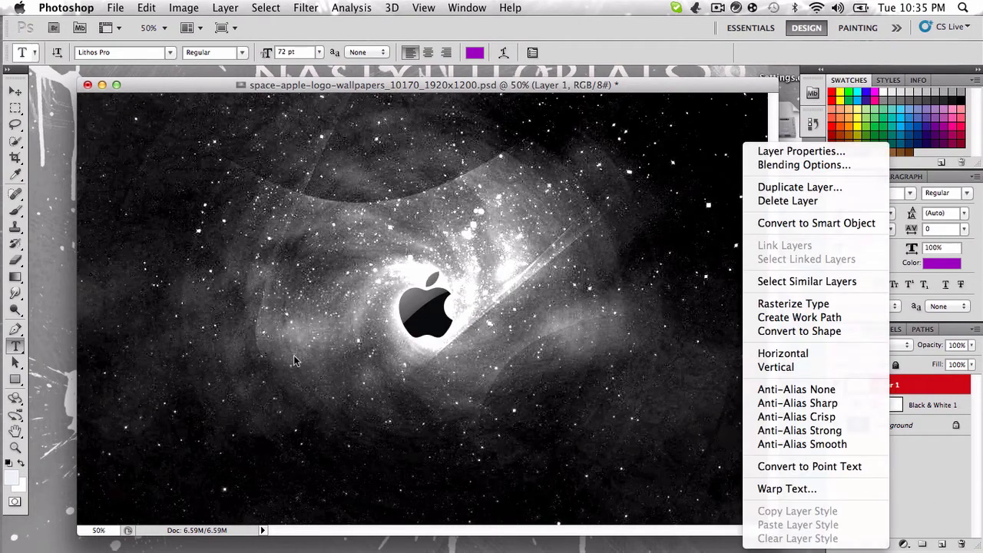
pyautogui.click(473, 396)
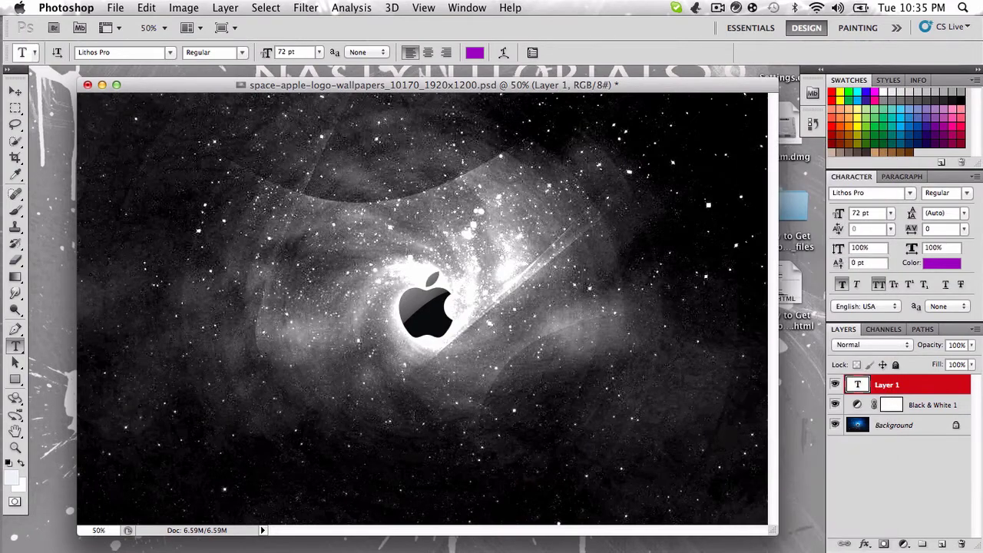
pyautogui.rightClick(413, 412)
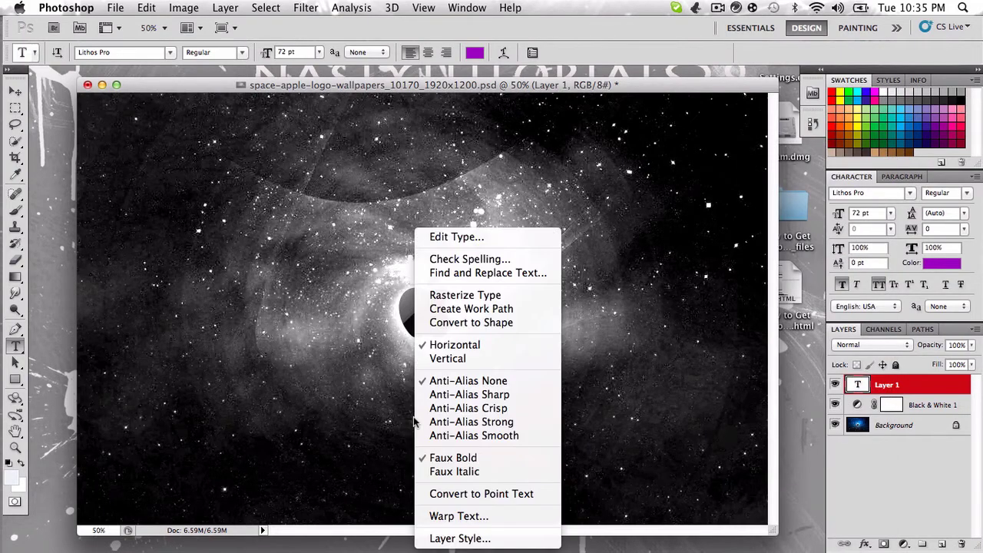
pyautogui.click(495, 243)
pyautogui.write('vijnijefnvpijfw')
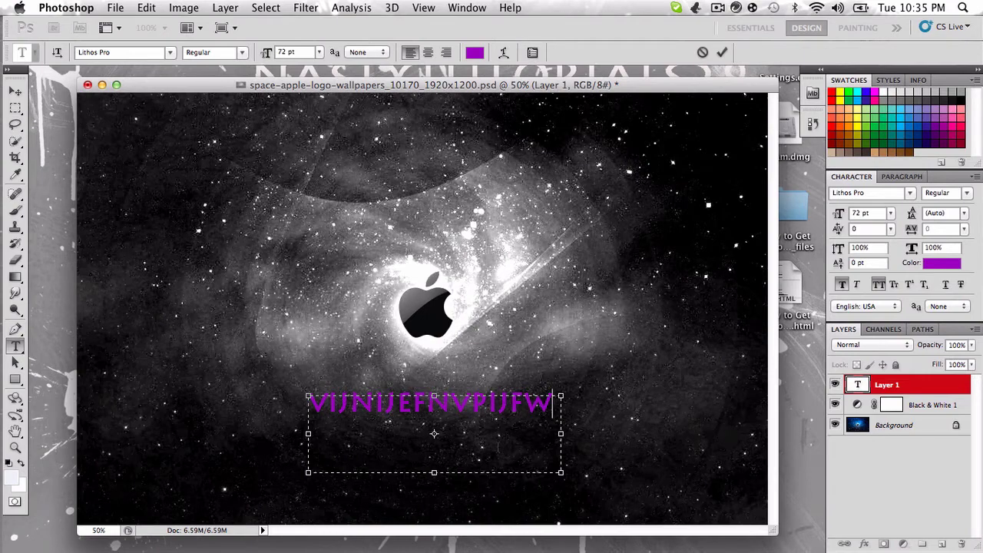
pyautogui.click(893, 498)
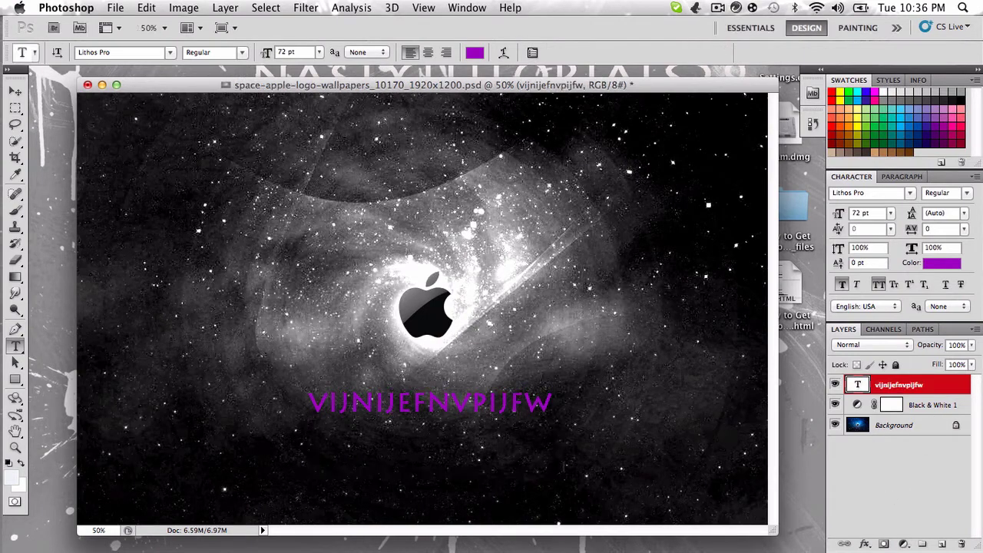
# - Reopen the text for editing and delete all the typed letters
pyautogui.rightClick(499, 226)
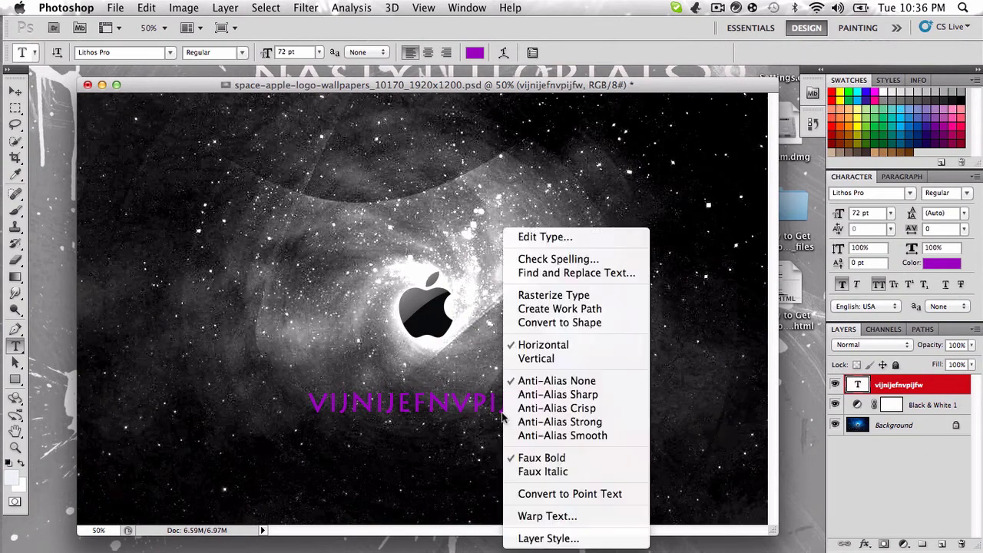
pyautogui.click(536, 230)
pyautogui.press('BackSpace')
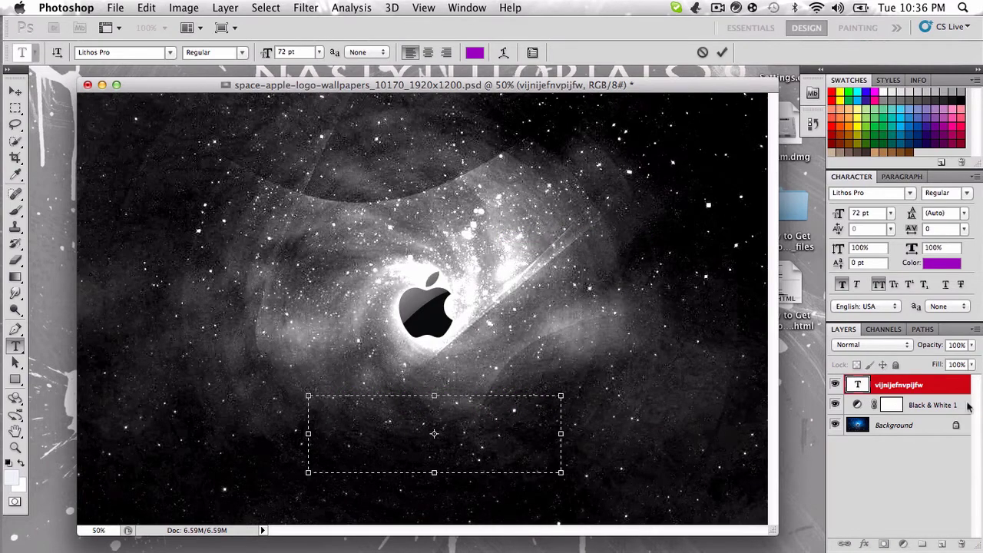
# - Commit the emptied text box and delete the empty Layer 2
pyautogui.click(903, 375)
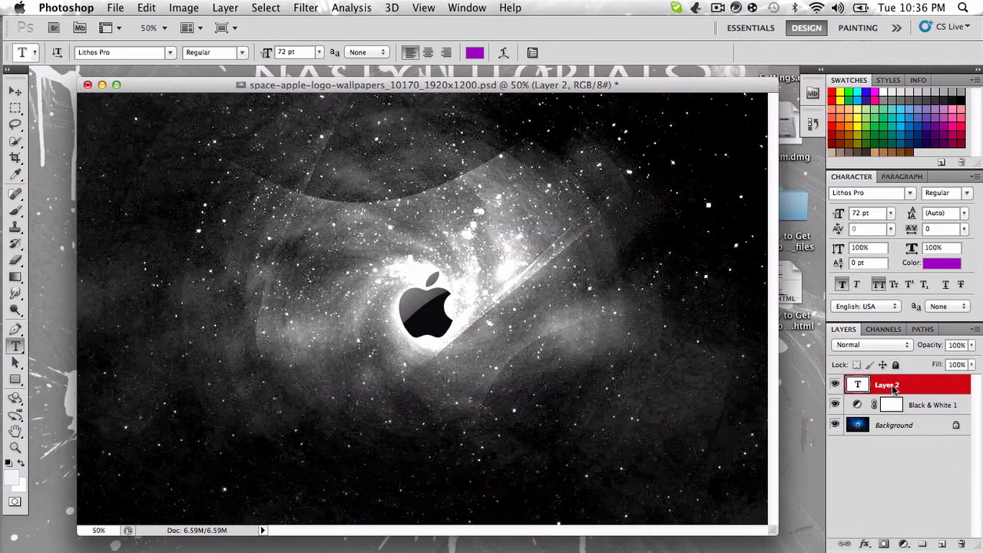
pyautogui.rightClick(892, 385)
pyautogui.click(791, 200)
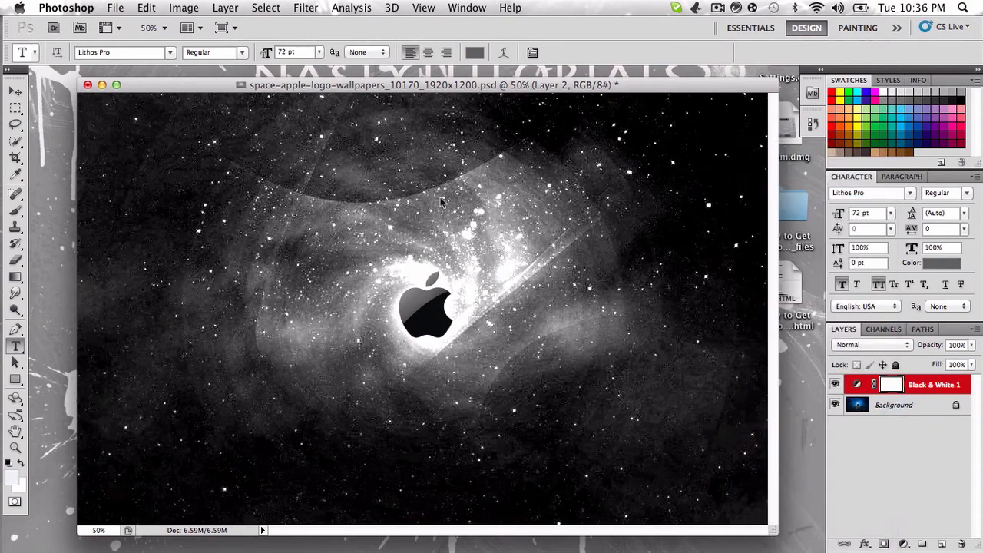
# - Close the wallpaper document without saving and quit Photoshop
pyautogui.click(87, 84)
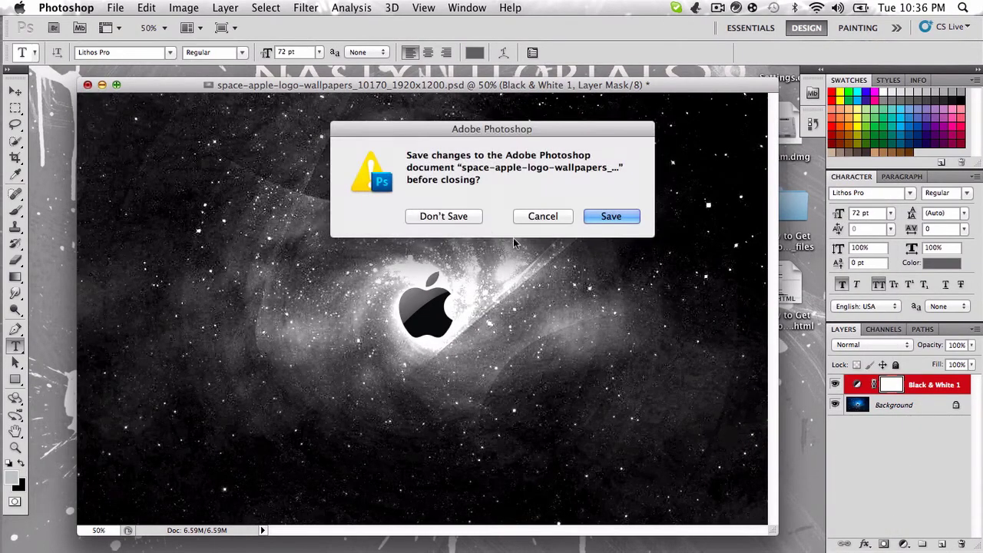
pyautogui.click(475, 218)
pyautogui.press('super+q')
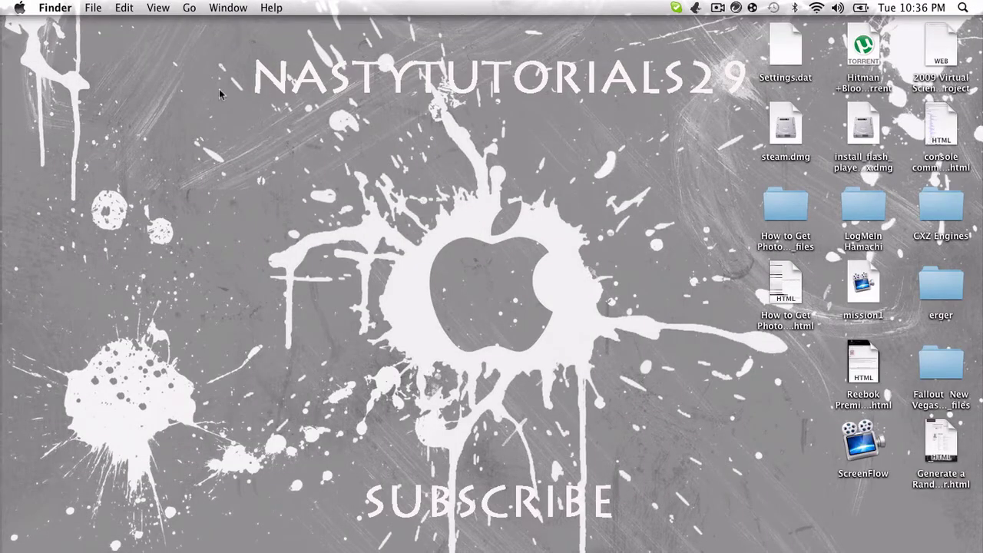
# - Drag-select across desktop items, then open the ScreenFlow menu bar menu showing Stop Record
pyautogui.moveTo(234, 95); pyautogui.dragTo(749, 53)
pyautogui.moveTo(1, 198)
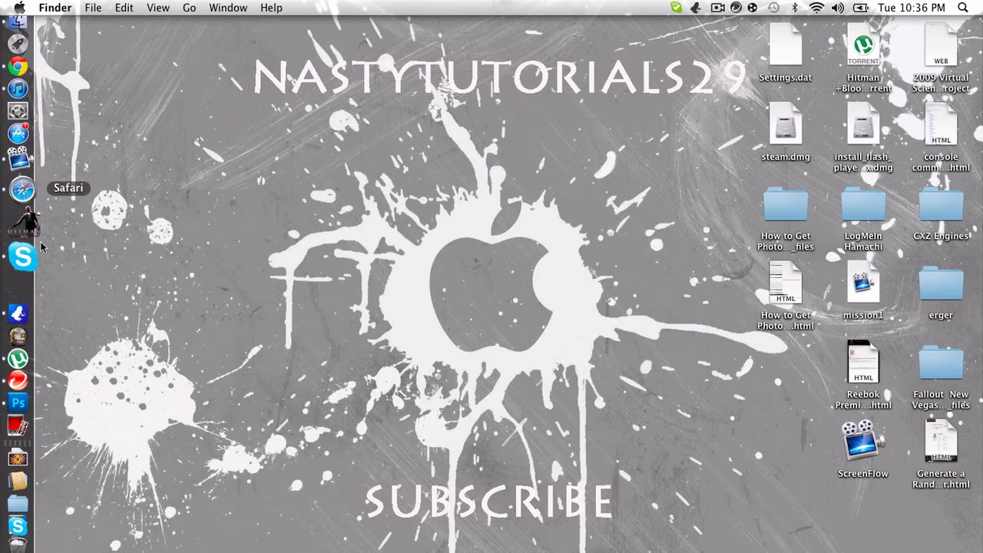
pyautogui.moveTo(25, 333)
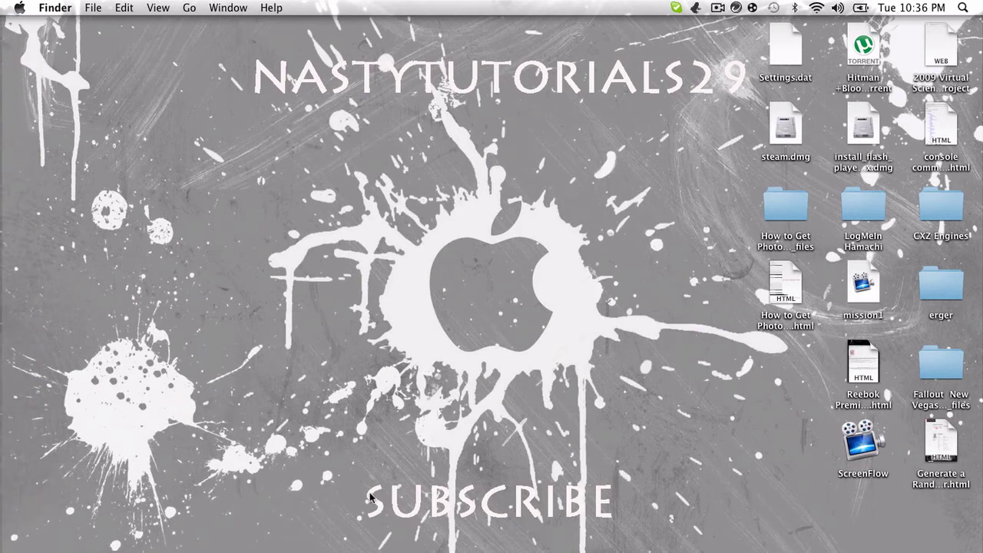
pyautogui.moveTo(361, 480); pyautogui.dragTo(621, 525)
pyautogui.moveTo(347, 440); pyautogui.dragTo(643, 184)
pyautogui.click(717, 8)
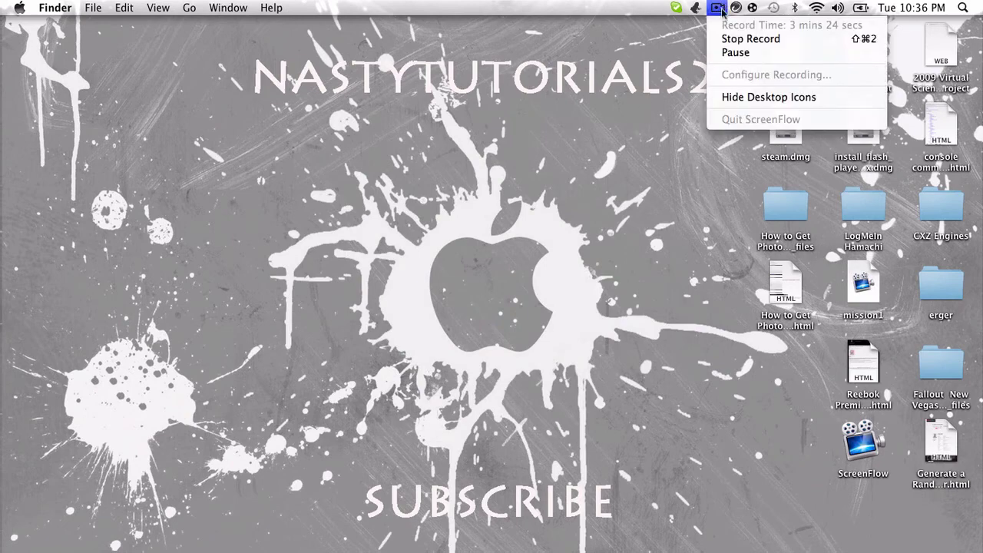